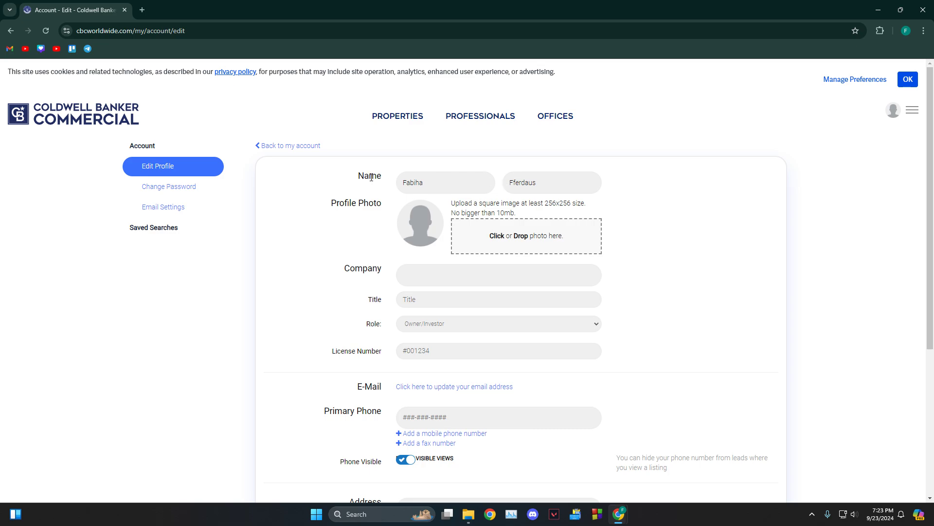
scroll(511, 219, "down", 3)
scroll(409, 146, "down", 3)
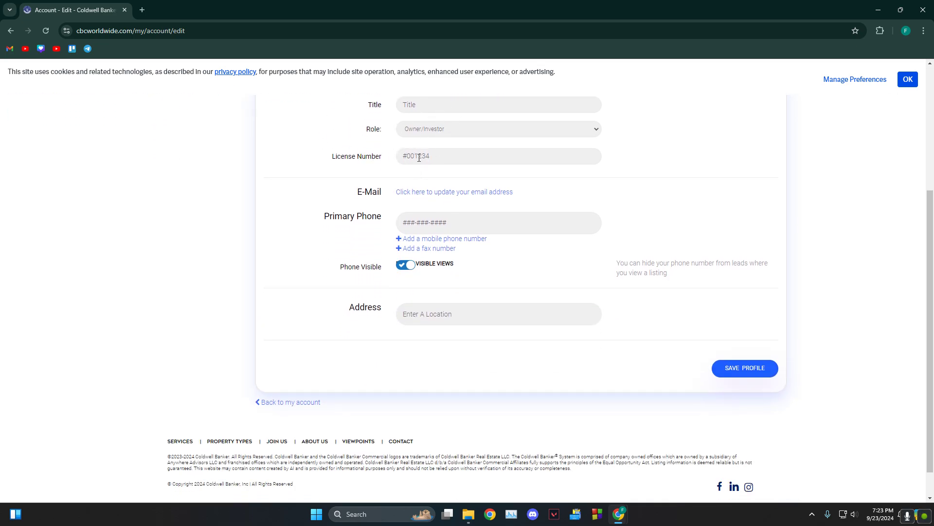
scroll(642, 314, "up", 5)
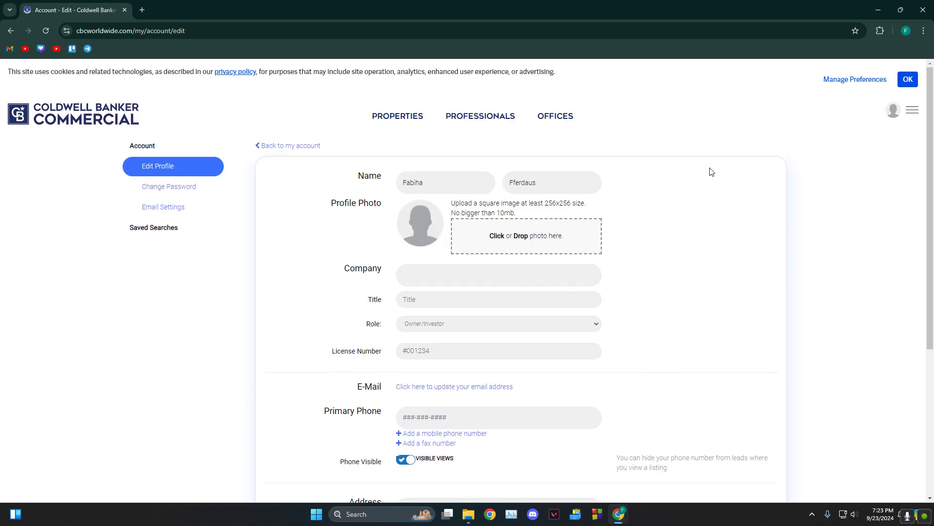
Go from Professionals to the Properties search for US commercial properties for sale.
left_click(480, 115)
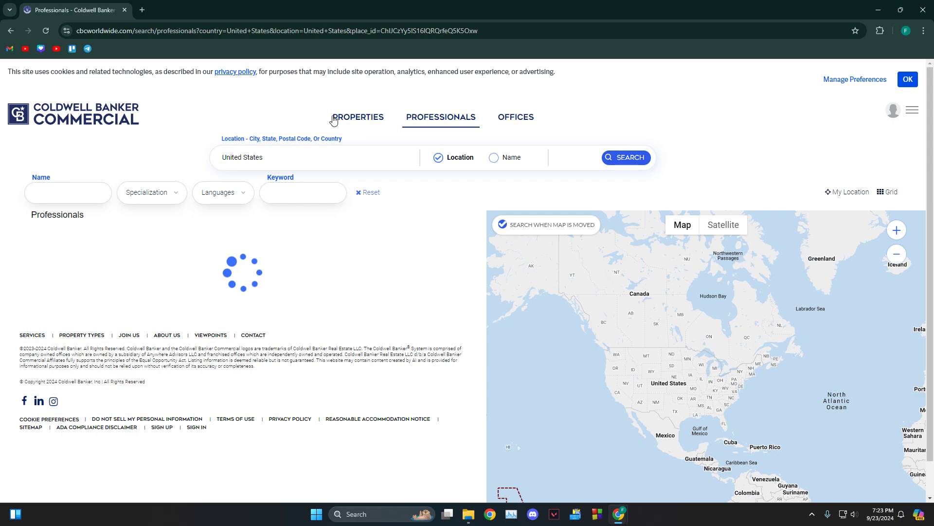
left_click(332, 119)
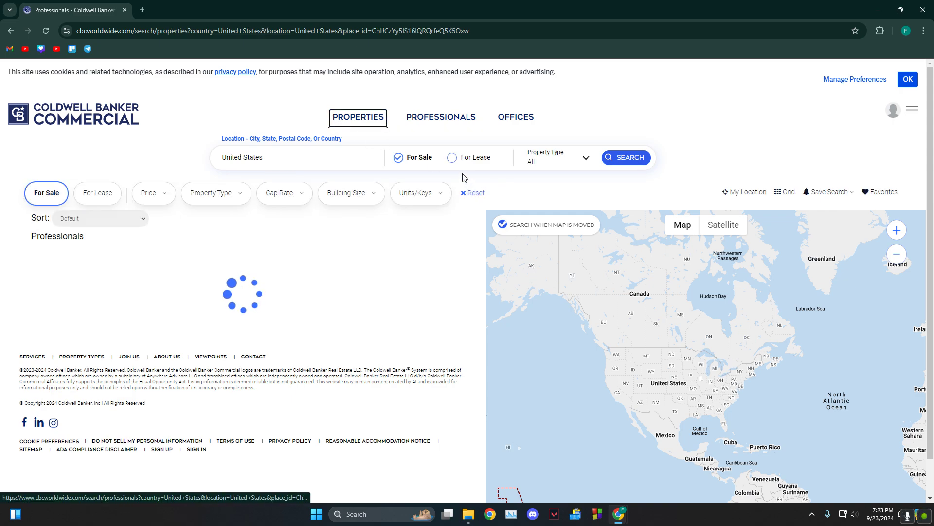